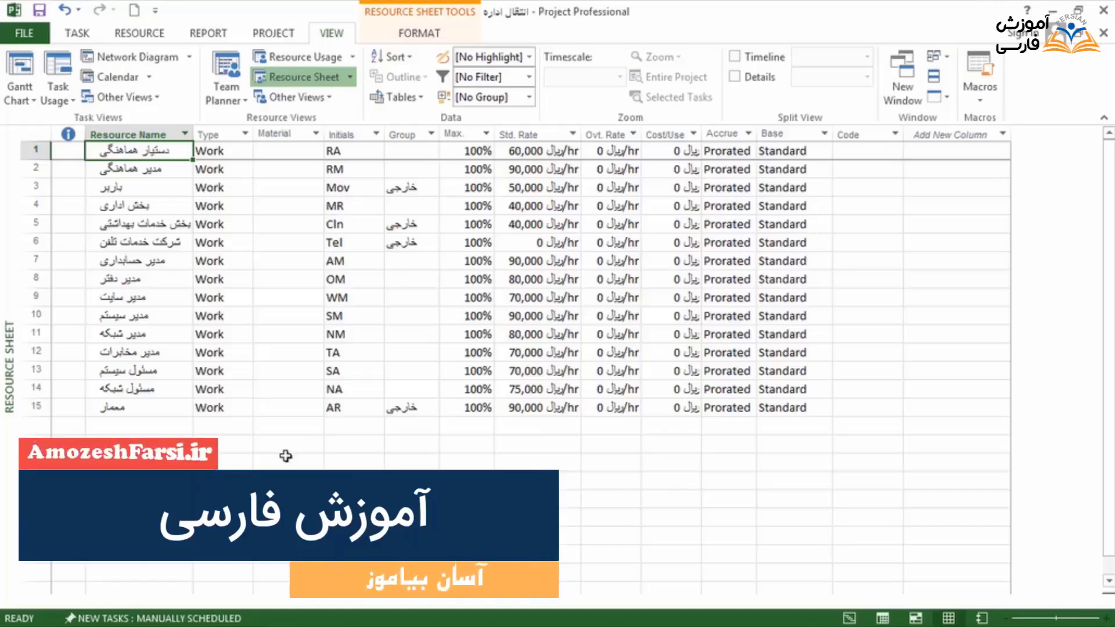
# Show the Resource Sheet and add a new resource named مدیر انفورماتیک in the first empty row.
pyautogui.click(336, 83)
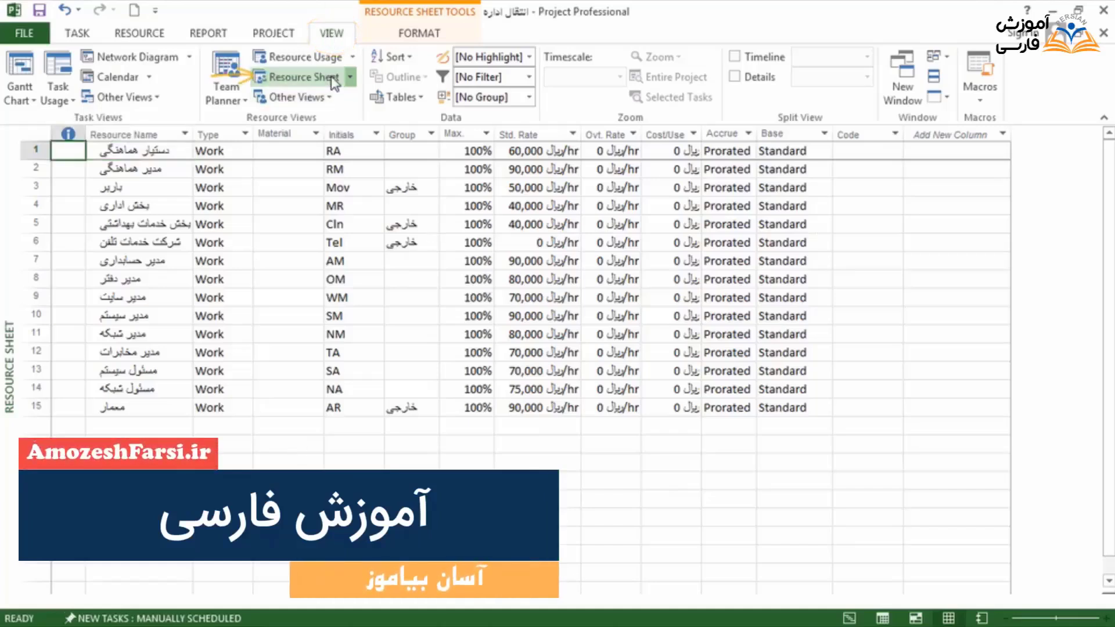
pyautogui.click(188, 426)
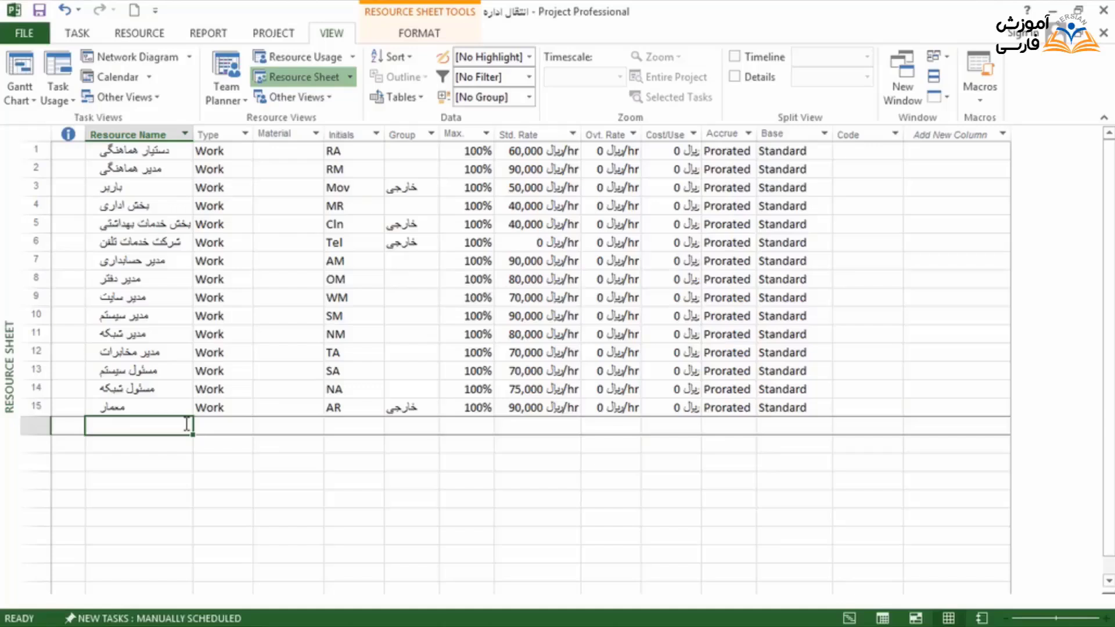
pyautogui.write('مدیر انف')
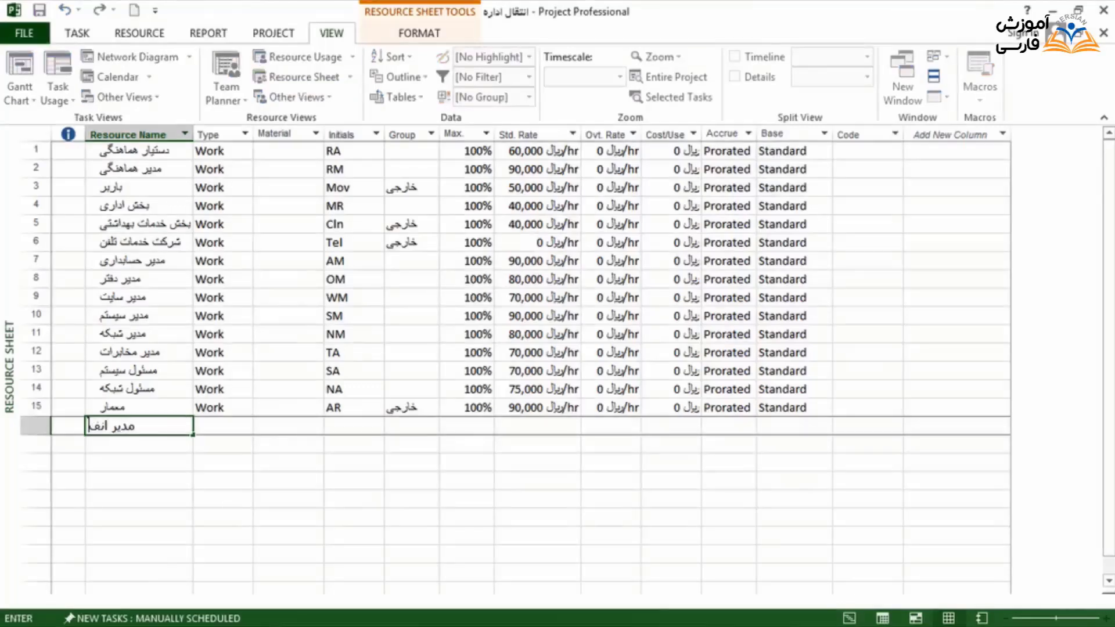
pyautogui.write('ورماتیک')
pyautogui.press('Return')
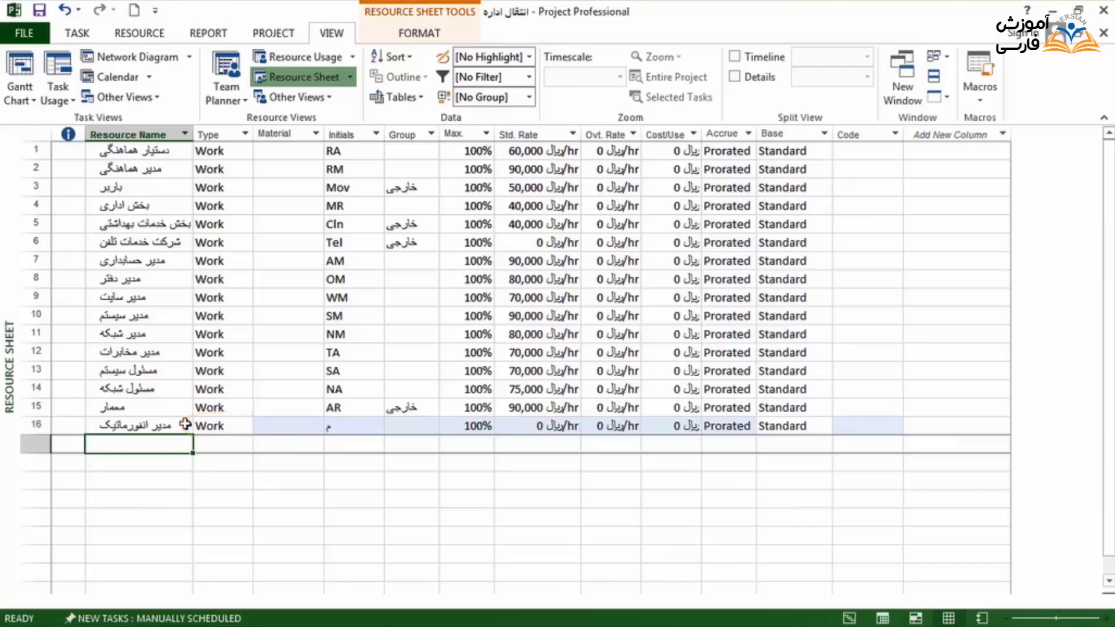
# Set the initials of the مدیر انفورماتیک resource to ITM.
pyautogui.click(250, 428)
pyautogui.click(274, 429)
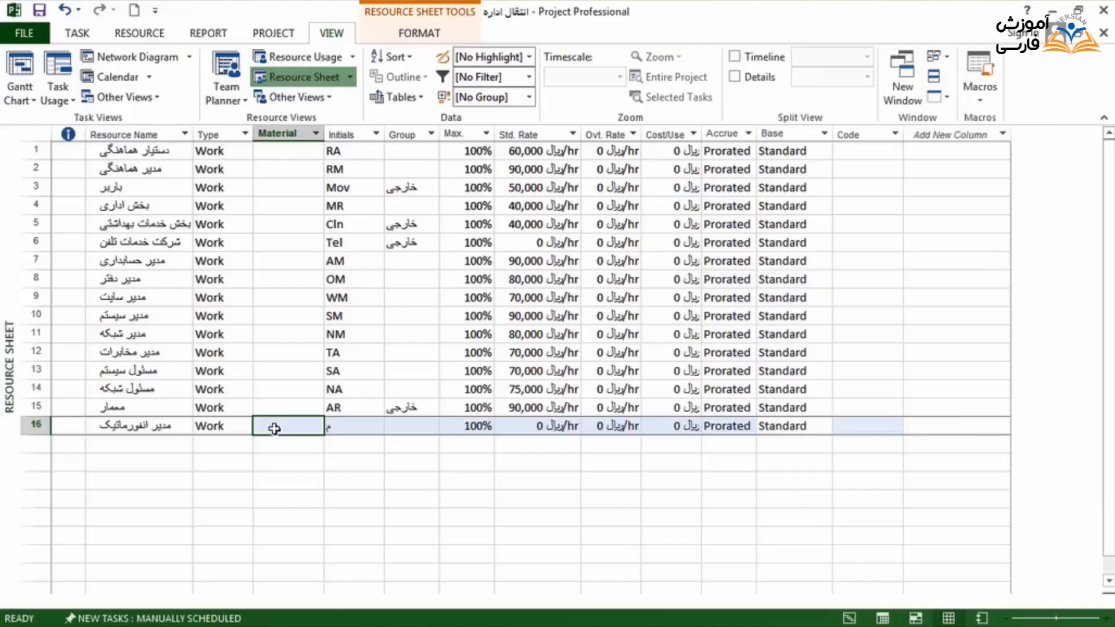
pyautogui.click(343, 427)
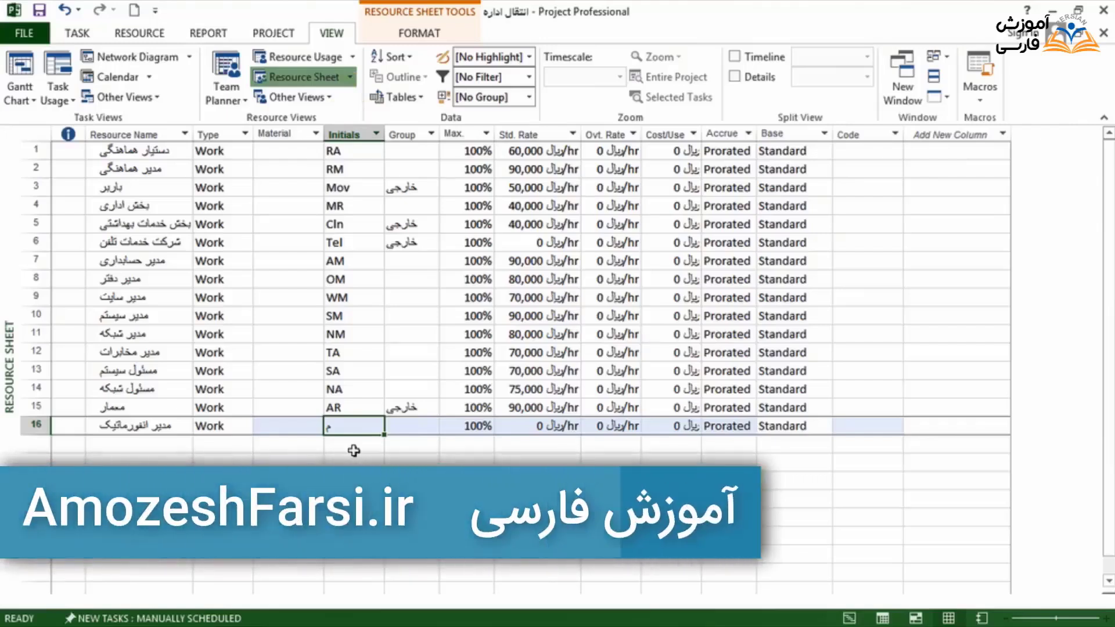
pyautogui.write('I')
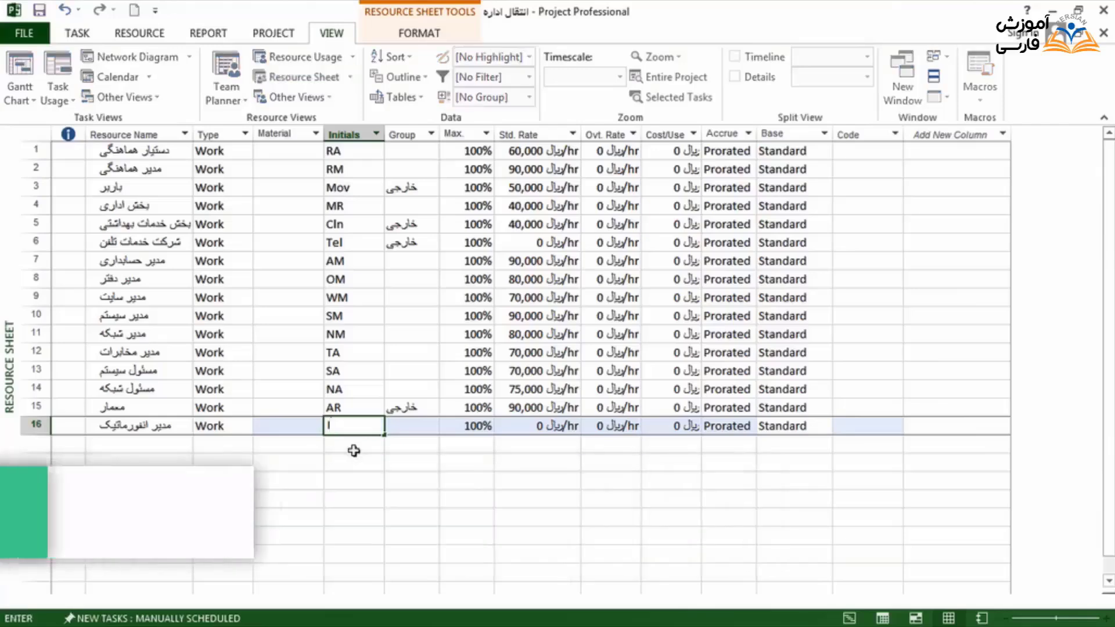
pyautogui.write('TM')
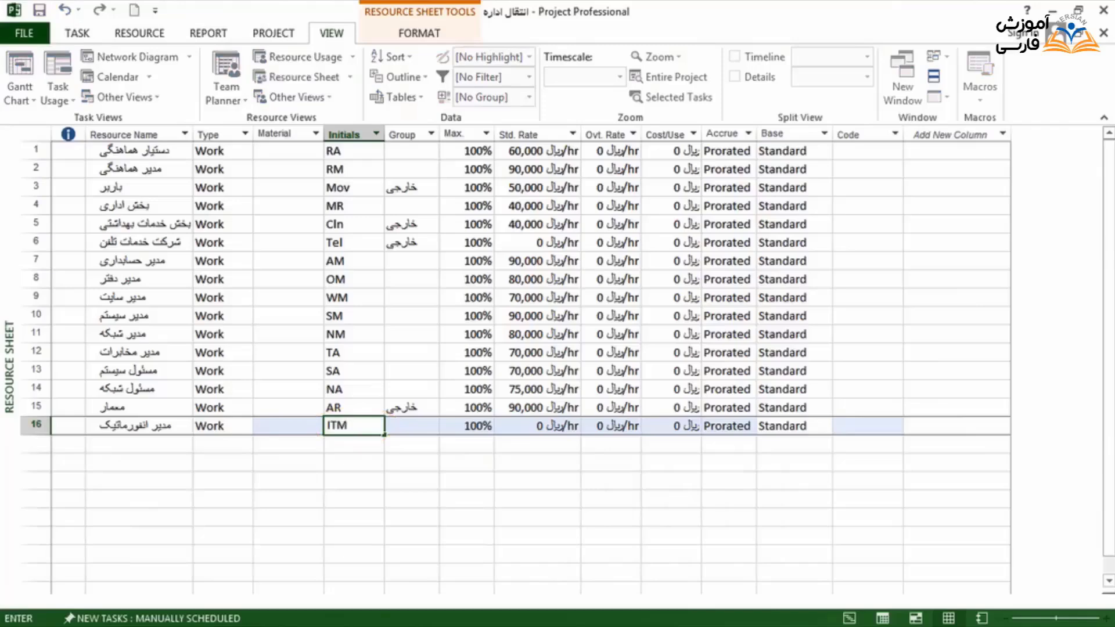
pyautogui.press('Tab')
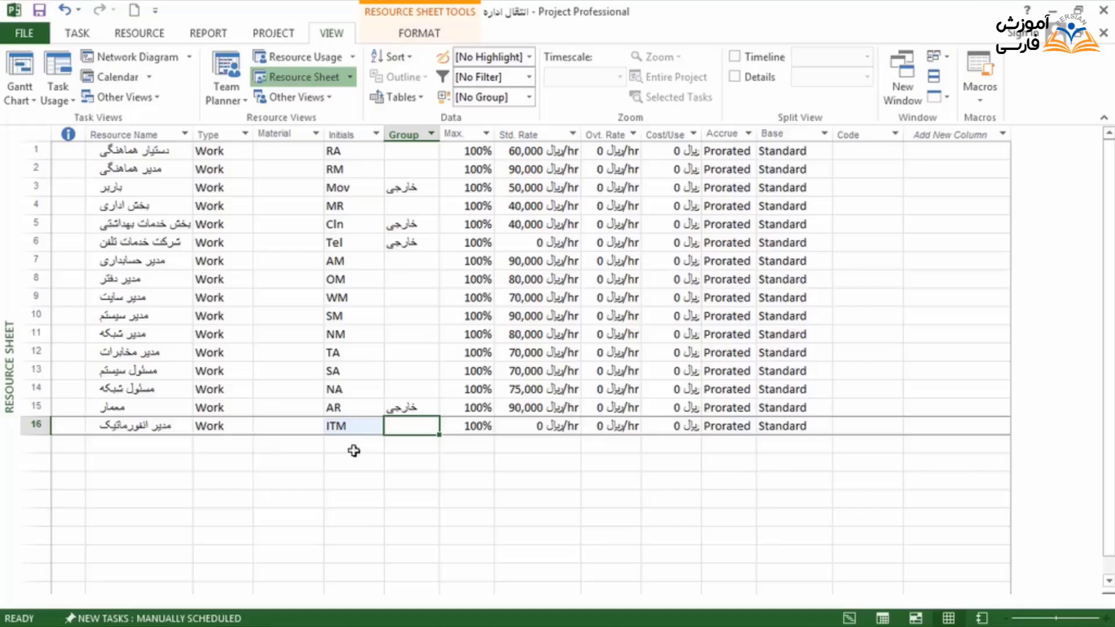
# Try the 24 Hours base calendar for the مدیر انفورماتیک resource and set it back to Standard.
pyautogui.press('Tab')
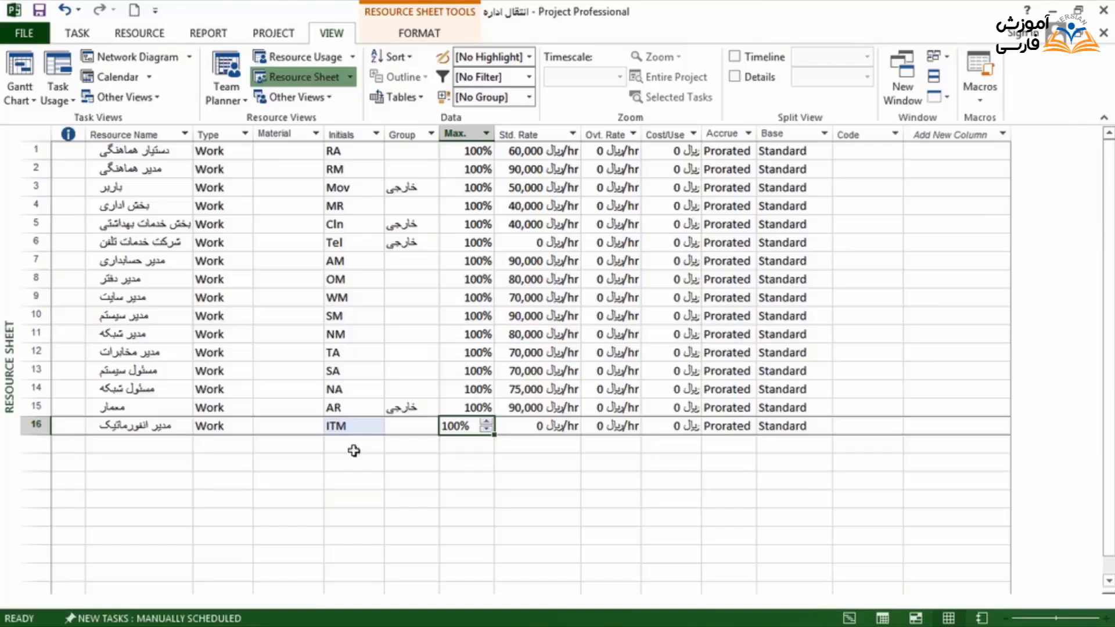
pyautogui.press('Tab')
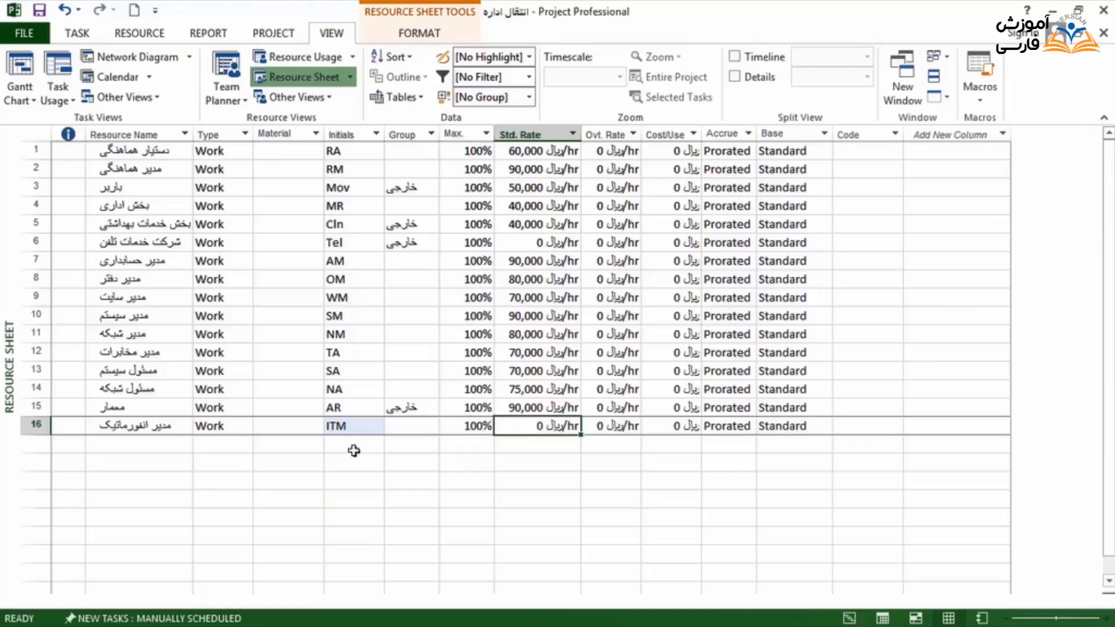
pyautogui.press('Tab')
pyautogui.press('Tab')
pyautogui.press('Tab')
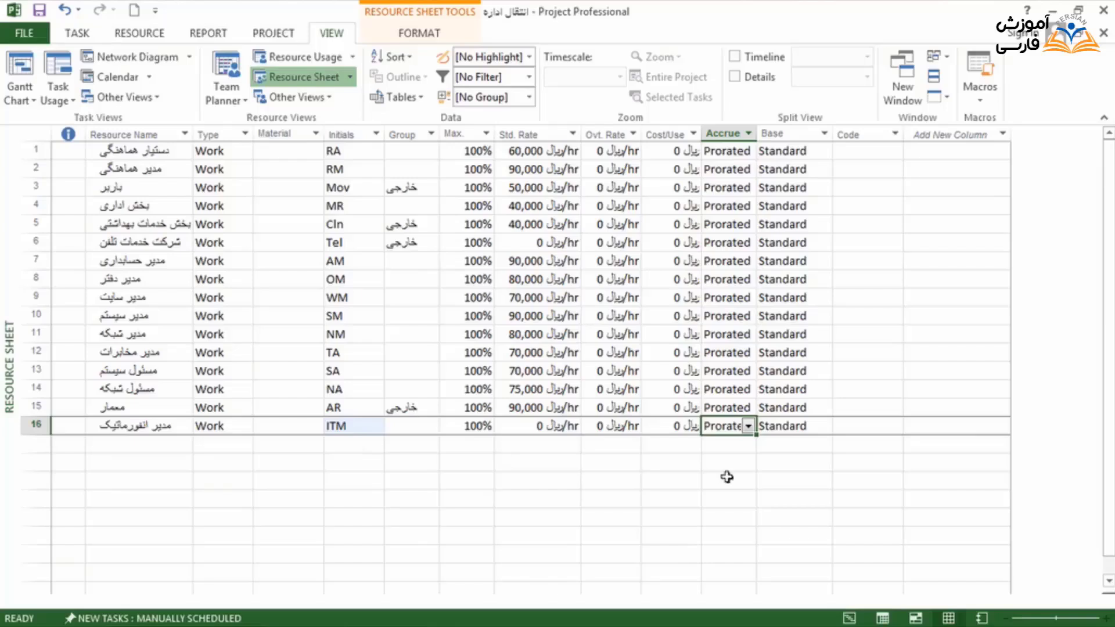
pyautogui.click(804, 427)
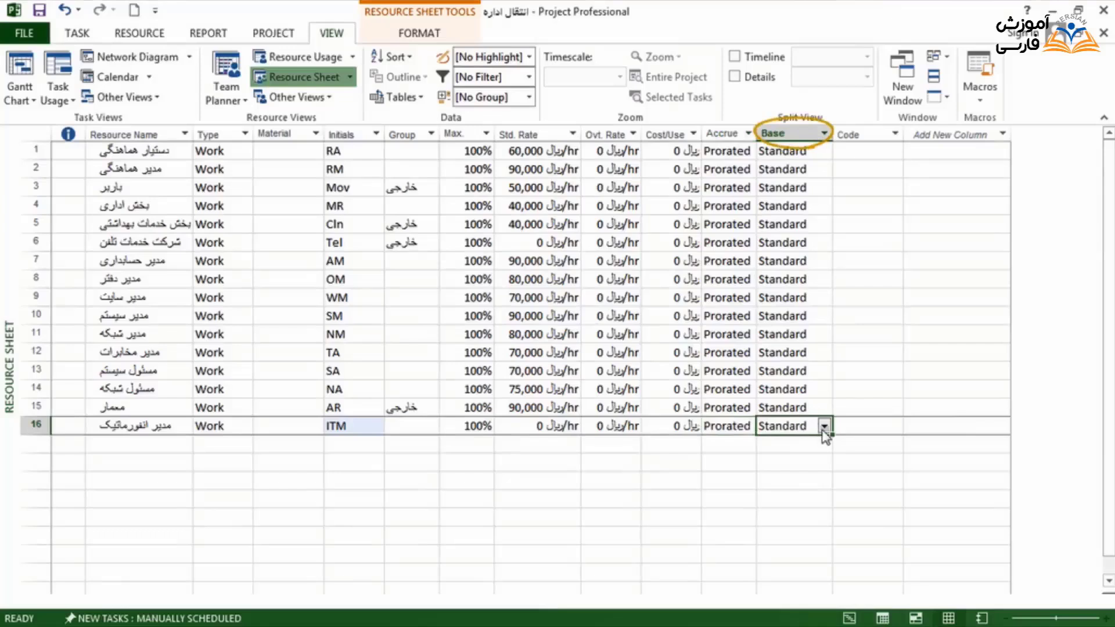
pyautogui.click(826, 427)
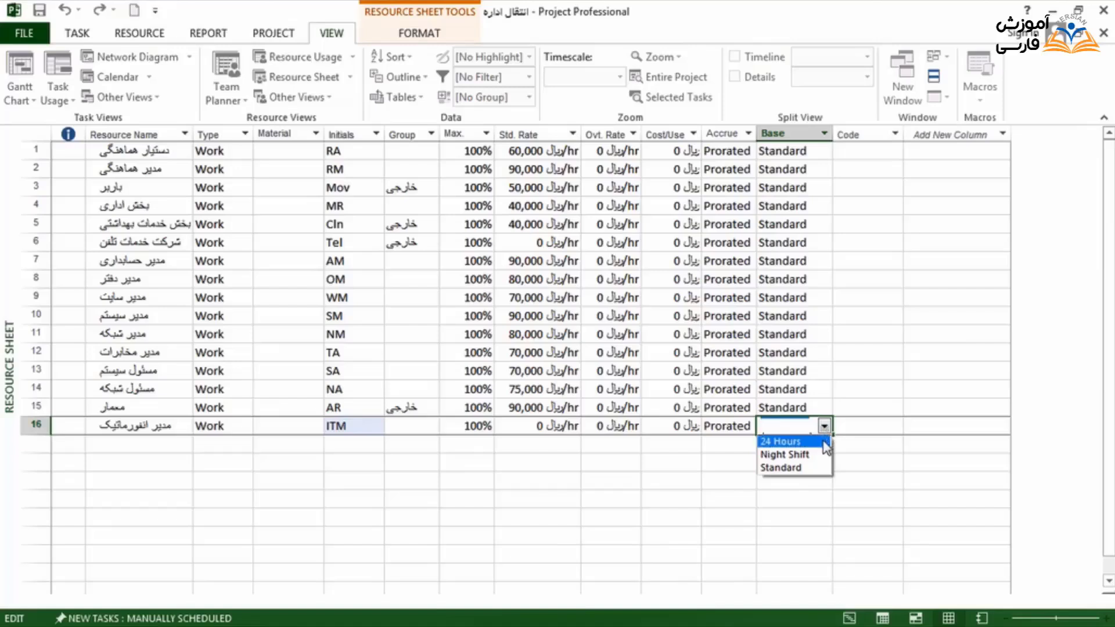
pyautogui.click(824, 442)
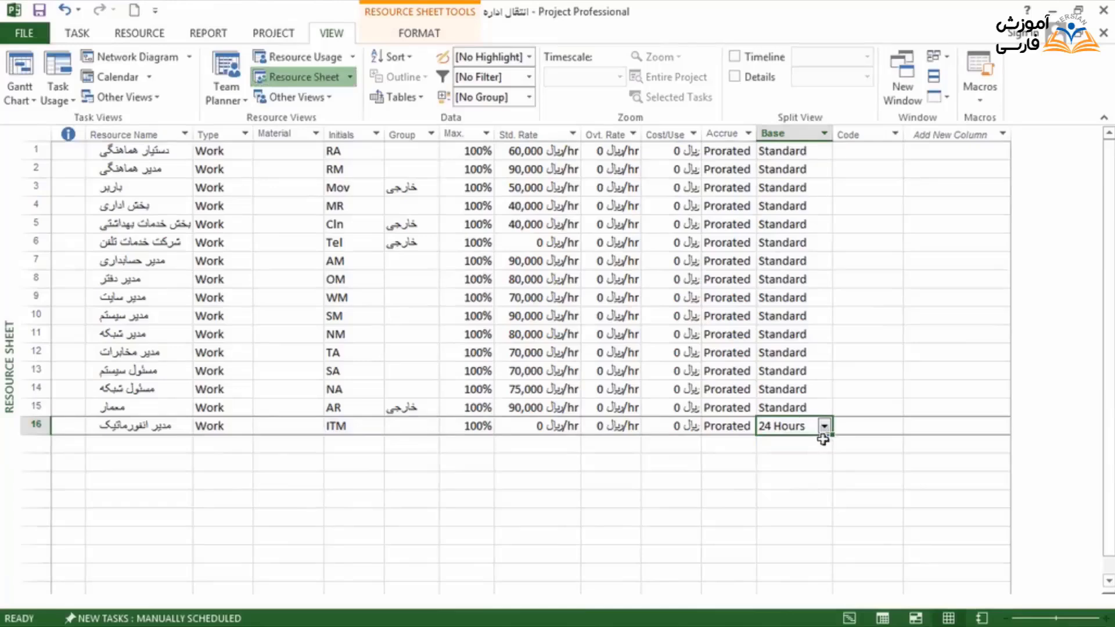
pyautogui.click(826, 430)
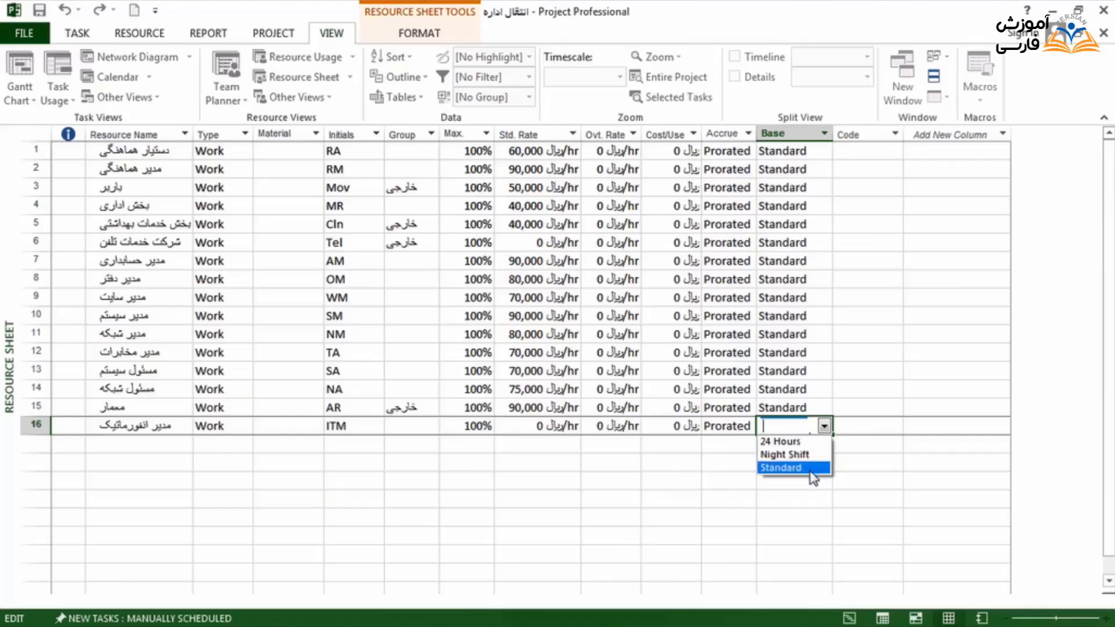
pyautogui.click(813, 469)
pyautogui.click(808, 445)
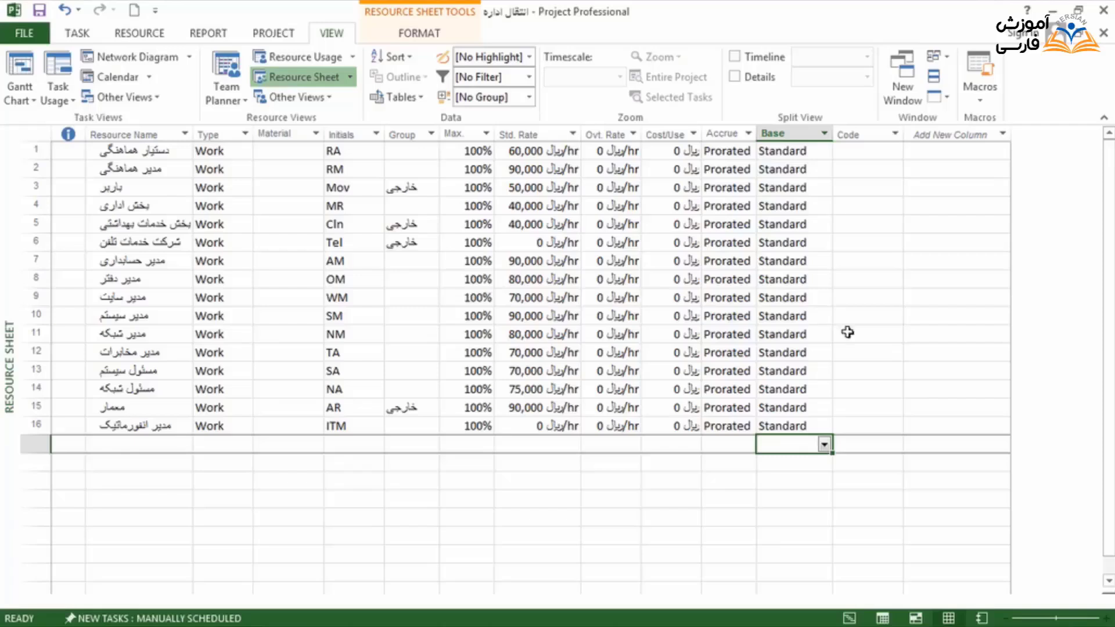
pyautogui.click(857, 442)
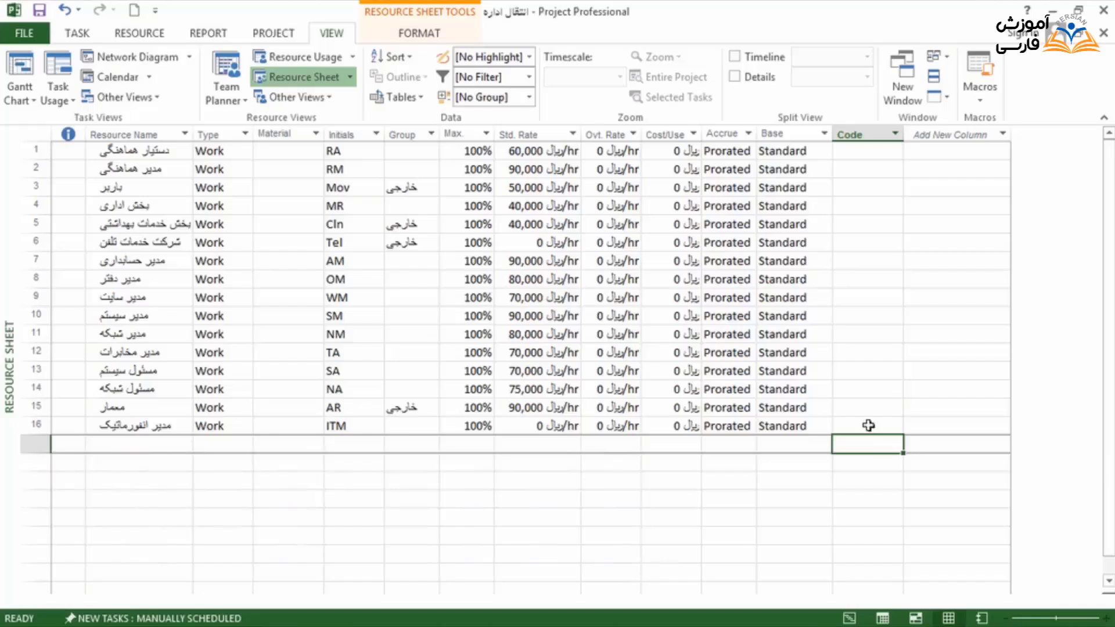
# Turn off automatically adding new resources and tasks in the advanced project options for انتقال اداره.
pyautogui.click(36, 33)
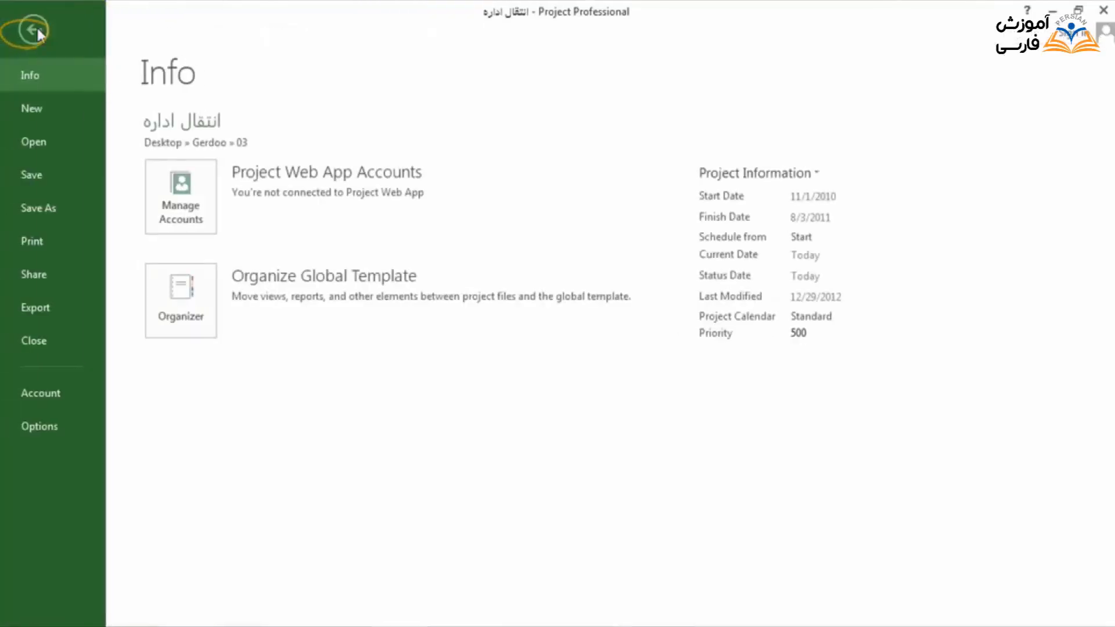
pyautogui.click(82, 429)
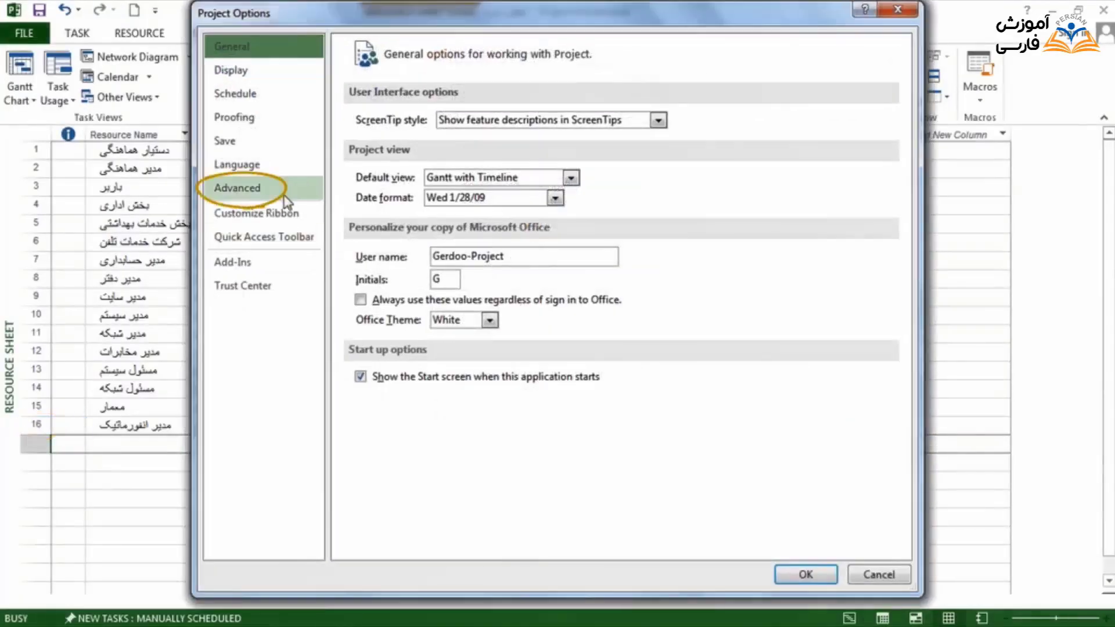
pyautogui.click(285, 199)
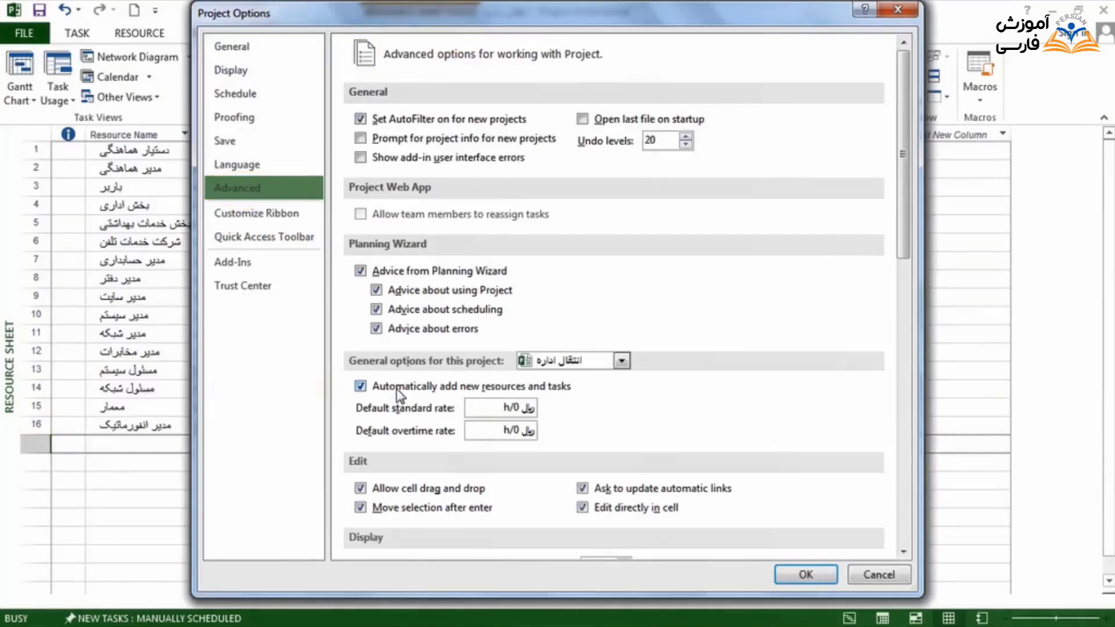
pyautogui.click(397, 390)
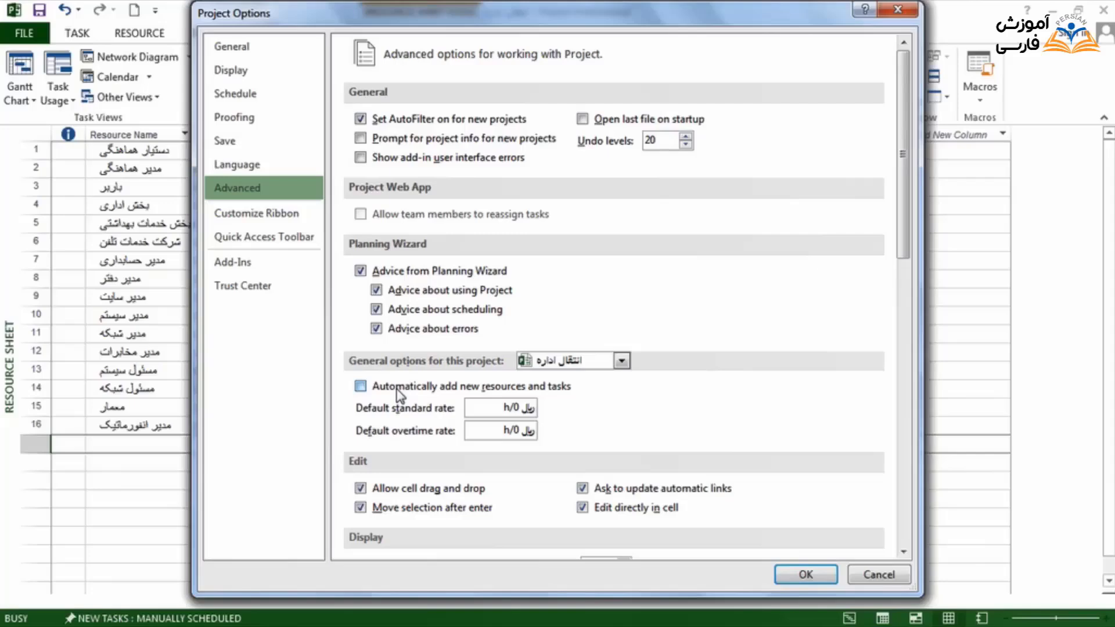
pyautogui.click(806, 575)
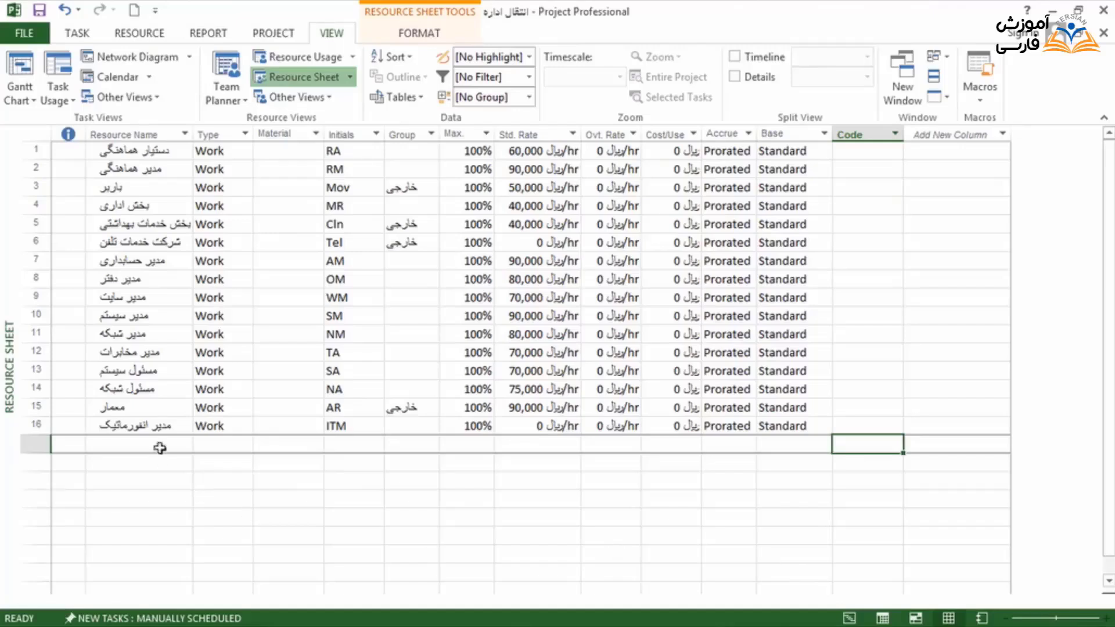
# Examine the general details and availability of the معمار resource in its Resource Information, and close it.
pyautogui.click(171, 425)
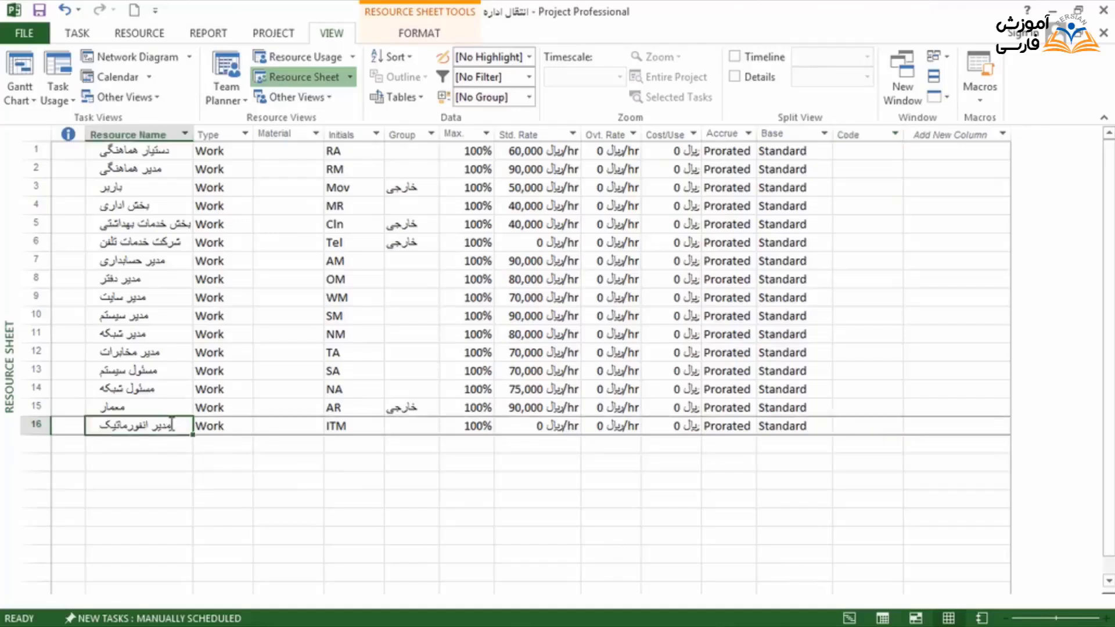
pyautogui.doubleClick(170, 407)
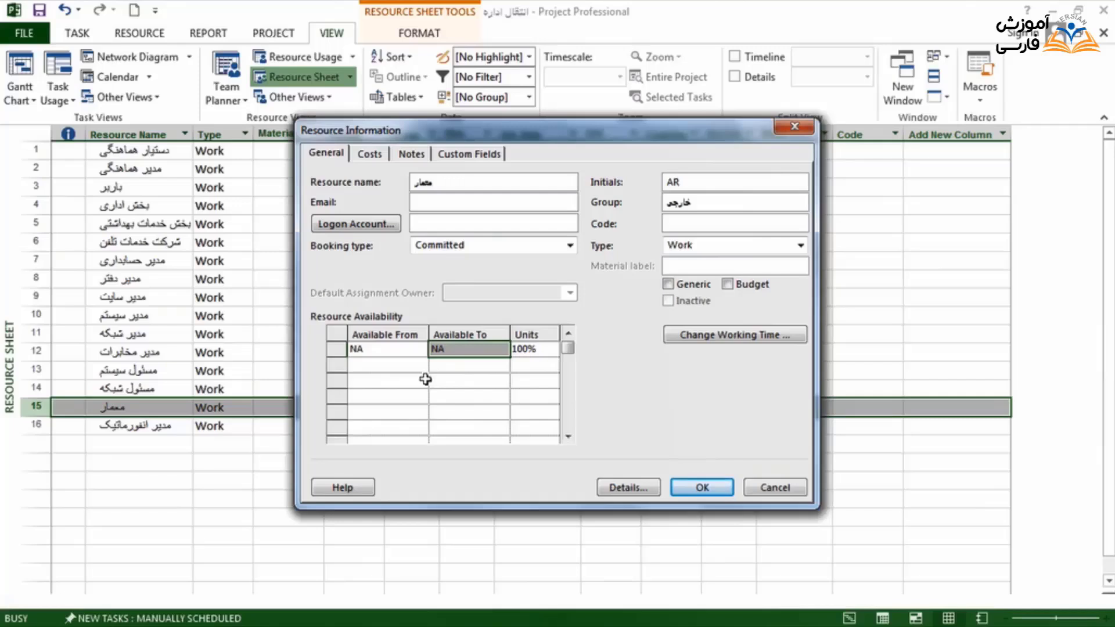
pyautogui.click(703, 488)
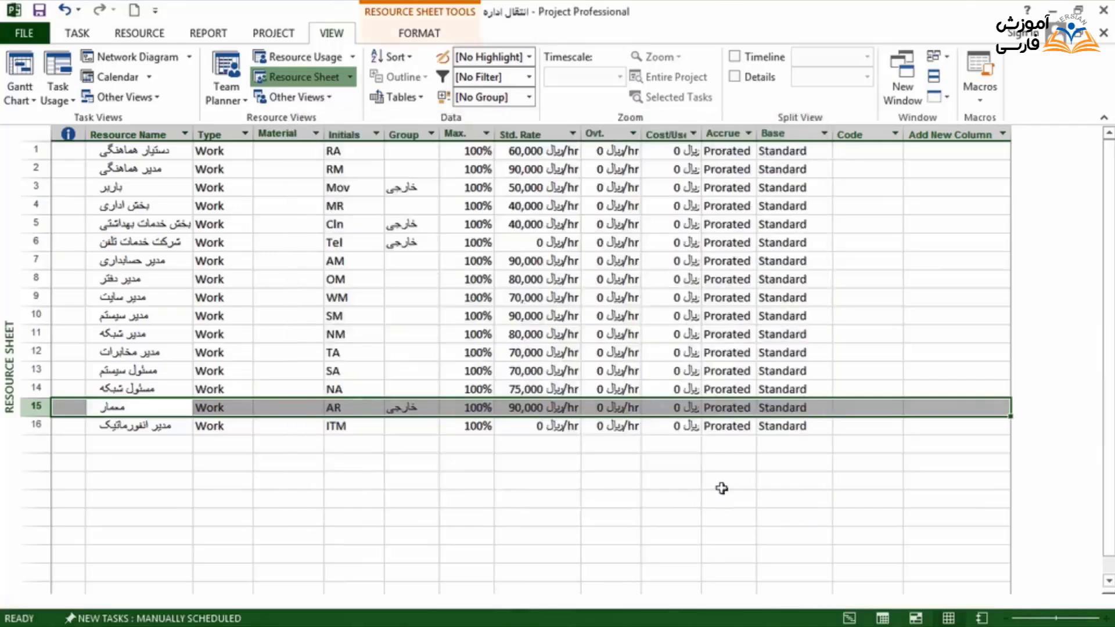